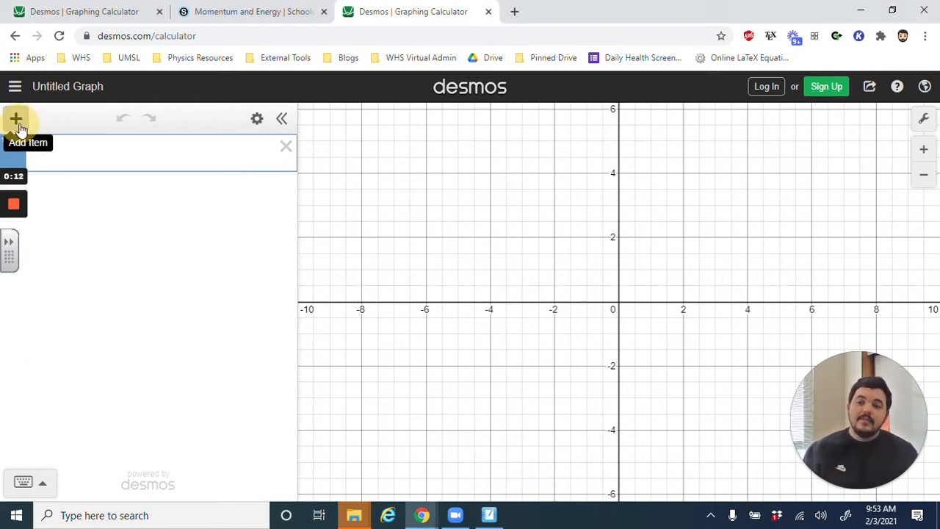
- Add a table and enter the x₁ values 0, 1, 2, 3, 4 and 5
{"action": "left_click", "coordinate": [16, 119]}
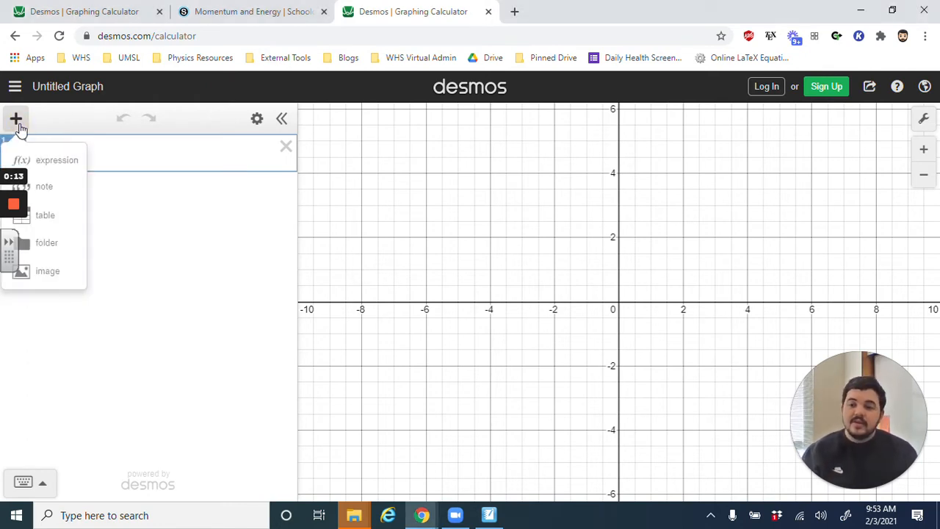
{"action": "left_click", "coordinate": [47, 217]}
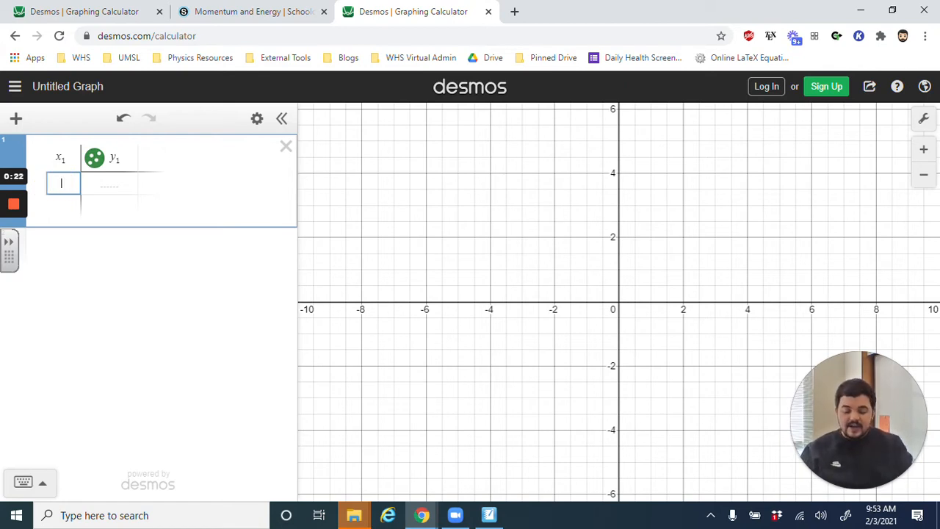
{"action": "type", "text": "0"}
{"action": "key", "text": "Return"}
{"action": "type", "text": "1"}
{"action": "key", "text": "Return"}
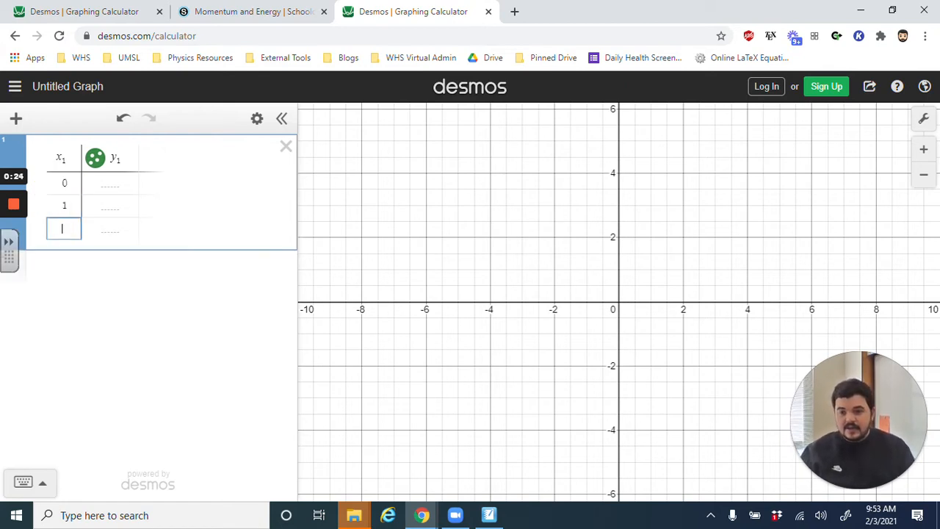
{"action": "type", "text": "2"}
{"action": "key", "text": "Return"}
{"action": "type", "text": "3"}
{"action": "key", "text": "Return"}
{"action": "type", "text": "4"}
{"action": "key", "text": "Return"}
{"action": "type", "text": "5"}
- Fill the y₁ column, from x = 0 to x = 5, with the values 0, 3, 6, 9, 12 and 15
{"action": "key", "text": "Up"}
{"action": "key", "text": "Right"}
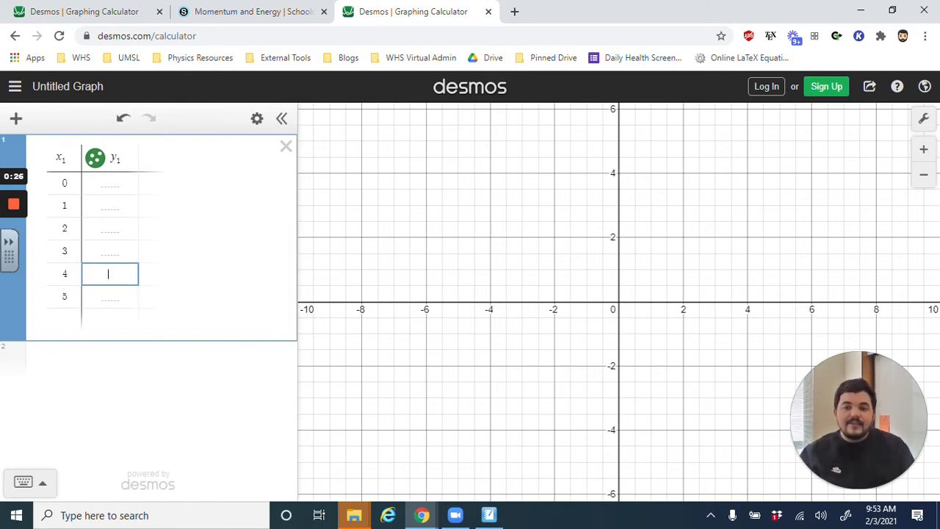
{"action": "key", "text": "Up"}
{"action": "key", "text": "Up"}
{"action": "key", "text": "Up"}
{"action": "key", "text": "Up"}
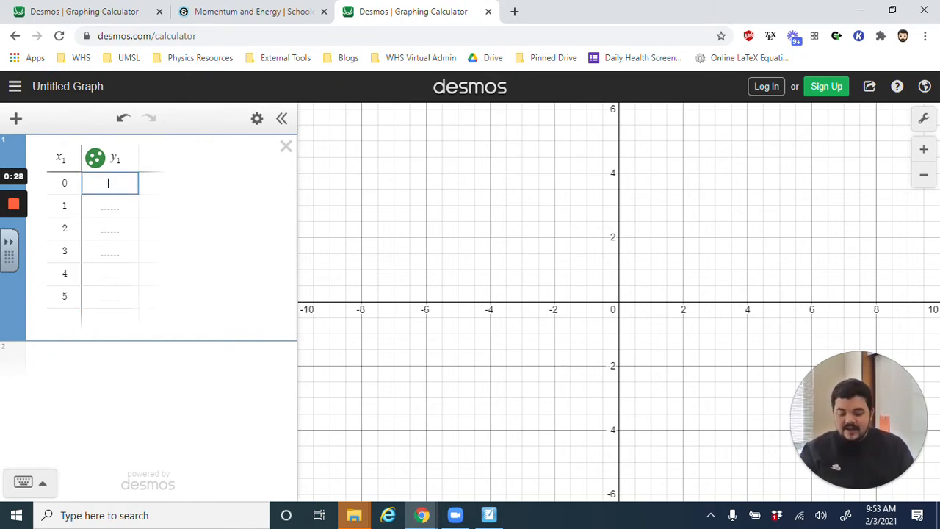
{"action": "type", "text": "0"}
{"action": "key", "text": "Return"}
{"action": "type", "text": "3"}
{"action": "key", "text": "Return"}
{"action": "type", "text": "6"}
{"action": "key", "text": "Return"}
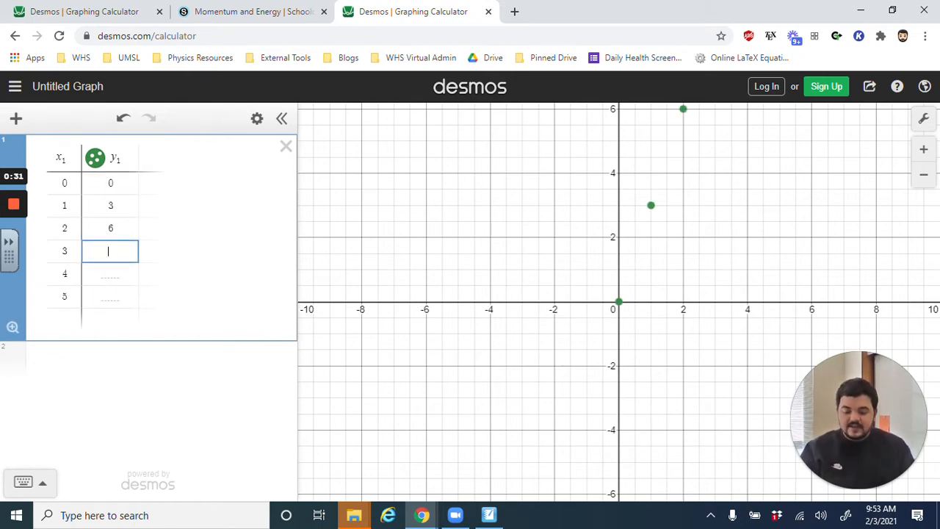
{"action": "type", "text": "9"}
{"action": "key", "text": "Return"}
{"action": "type", "text": "12"}
{"action": "key", "text": "Return"}
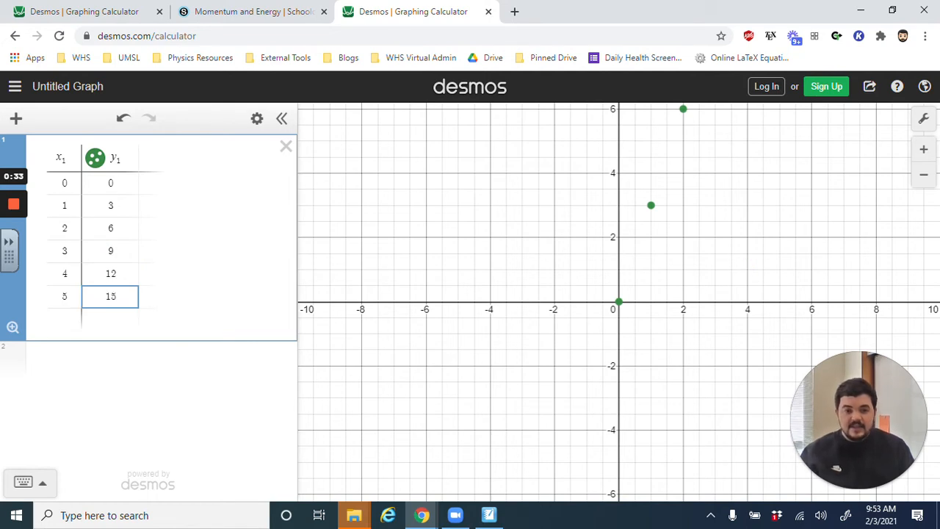
{"action": "type", "text": "15"}
{"action": "left_click", "coordinate": [117, 359]}
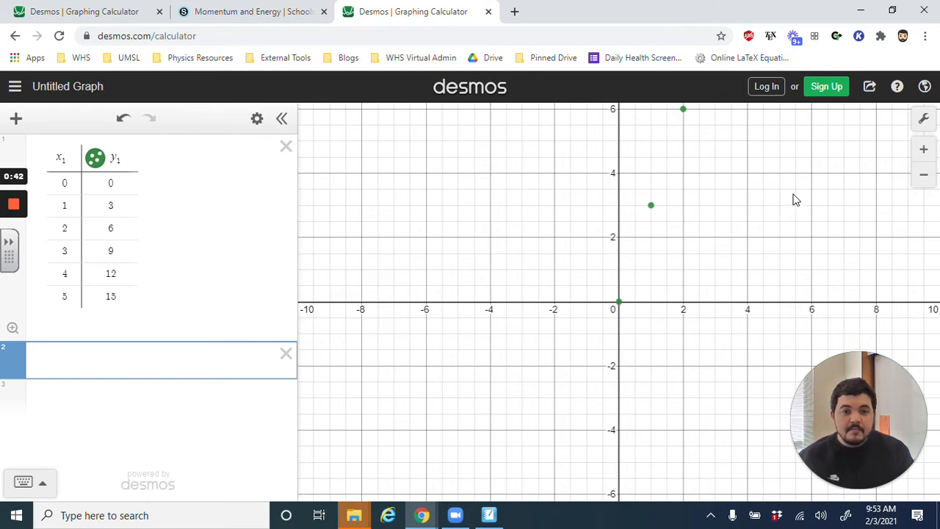
{"action": "left_click_drag", "start_coordinate": [778, 169], "coordinate": [515, 331]}
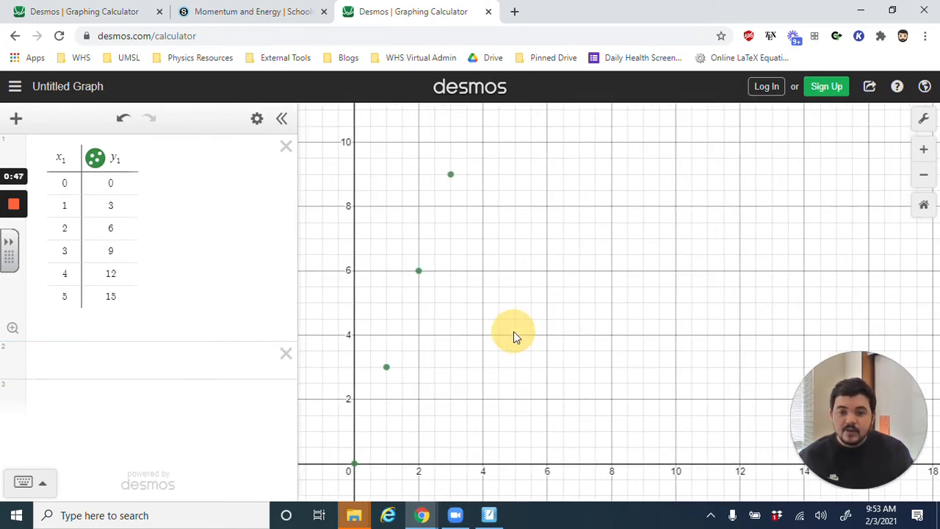
{"action": "left_click", "coordinate": [926, 121]}
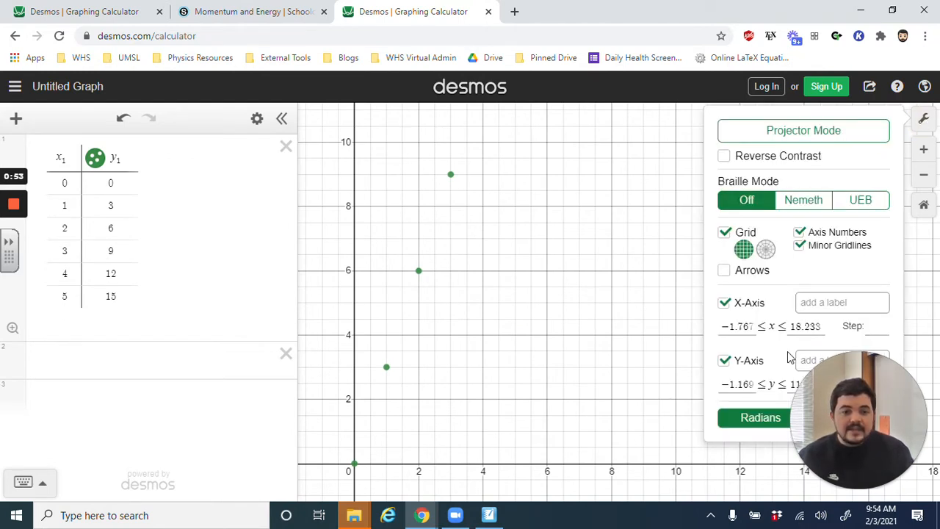
{"action": "left_click_drag", "start_coordinate": [793, 383], "coordinate": [7, 410]}
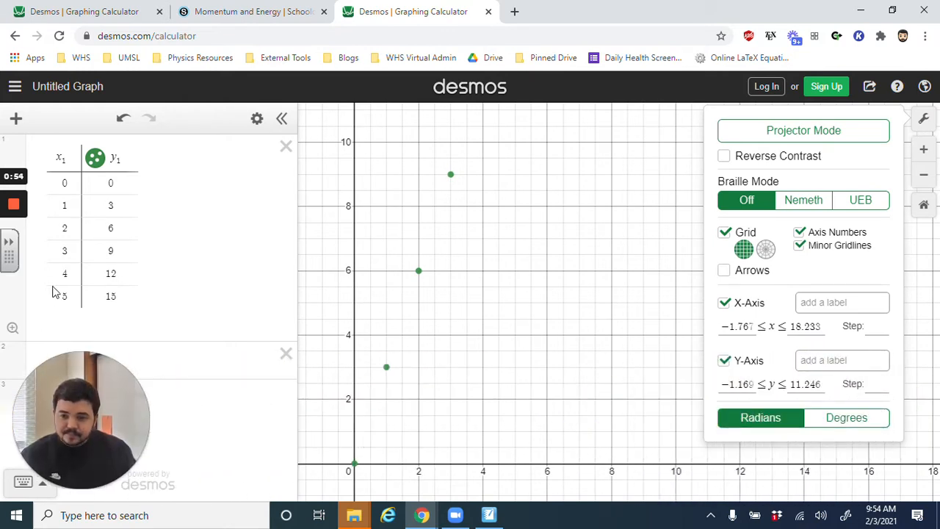
{"action": "left_click", "coordinate": [802, 326]}
{"action": "left_click", "coordinate": [800, 329]}
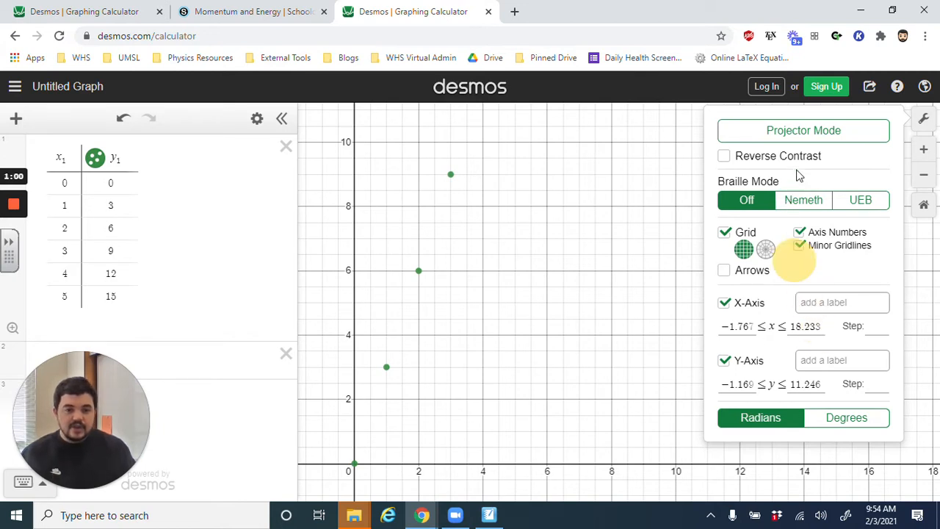
{"action": "left_click", "coordinate": [929, 121]}
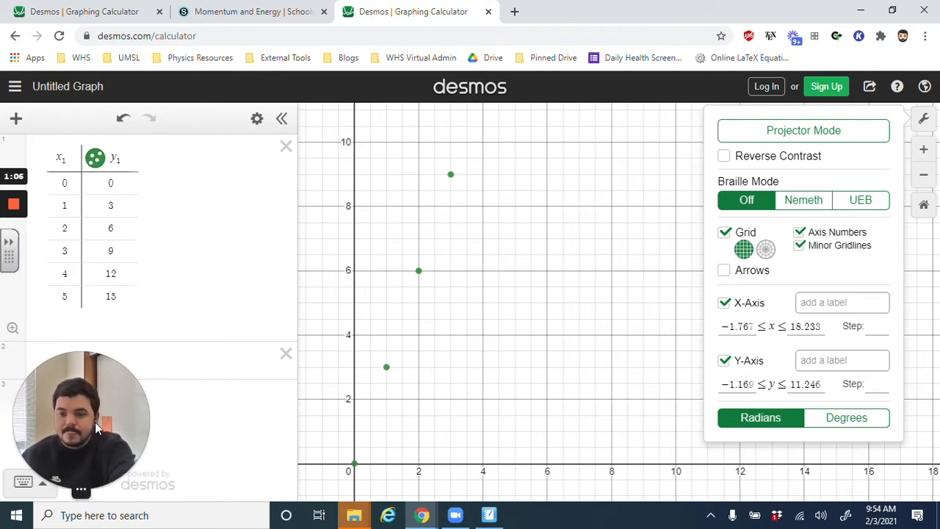
{"action": "left_click", "coordinate": [444, 392]}
{"action": "scroll", "coordinate": [445, 391], "scroll_direction": "up", "scroll_amount": 5}
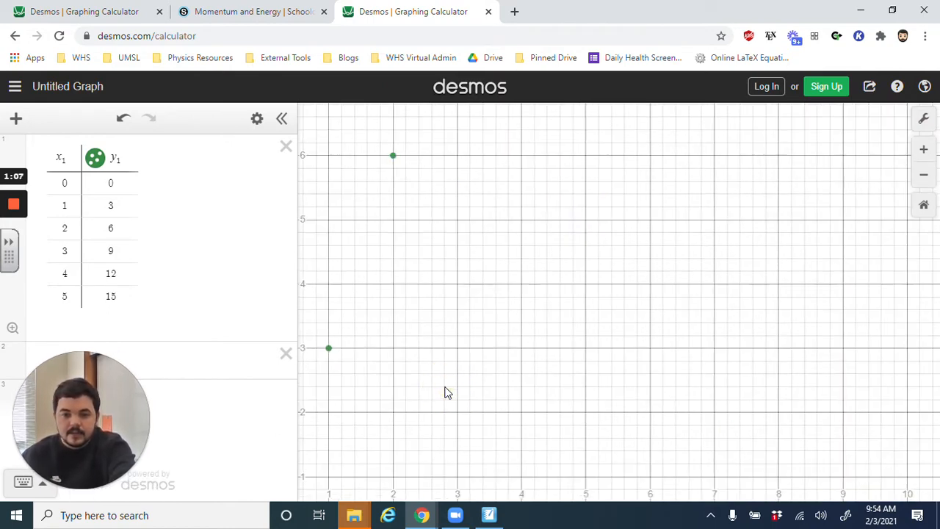
- Set the graph's x-axis range from -0.5 to 6
{"action": "left_click", "coordinate": [925, 118]}
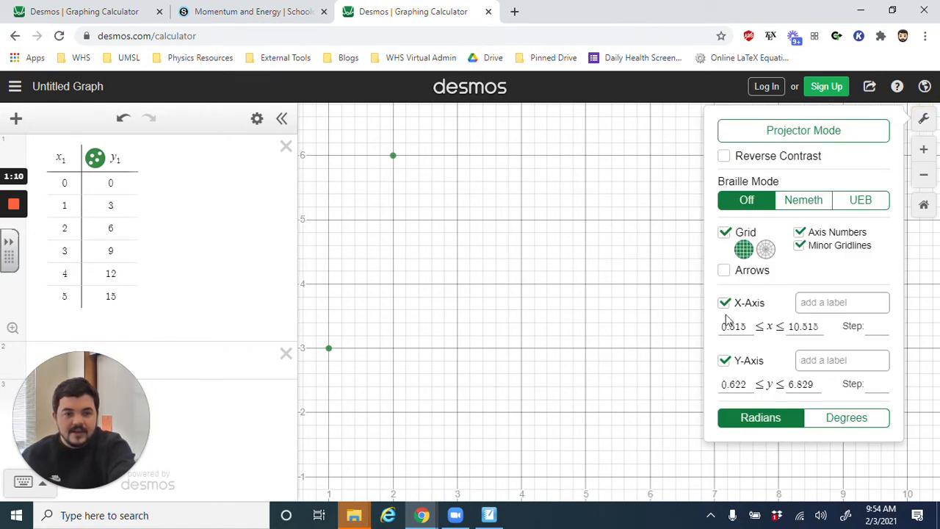
{"action": "left_click", "coordinate": [731, 327]}
{"action": "double_click", "coordinate": [734, 327]}
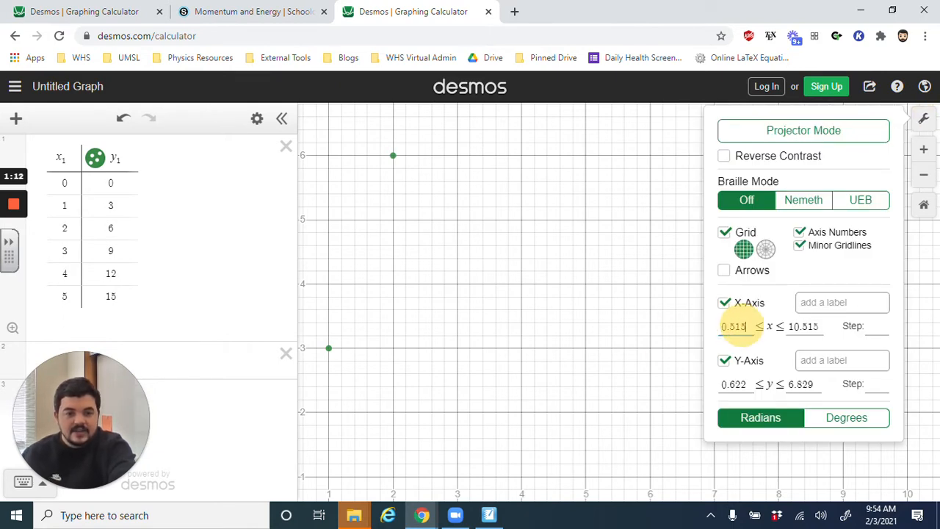
{"action": "key", "text": "BackSpace"}
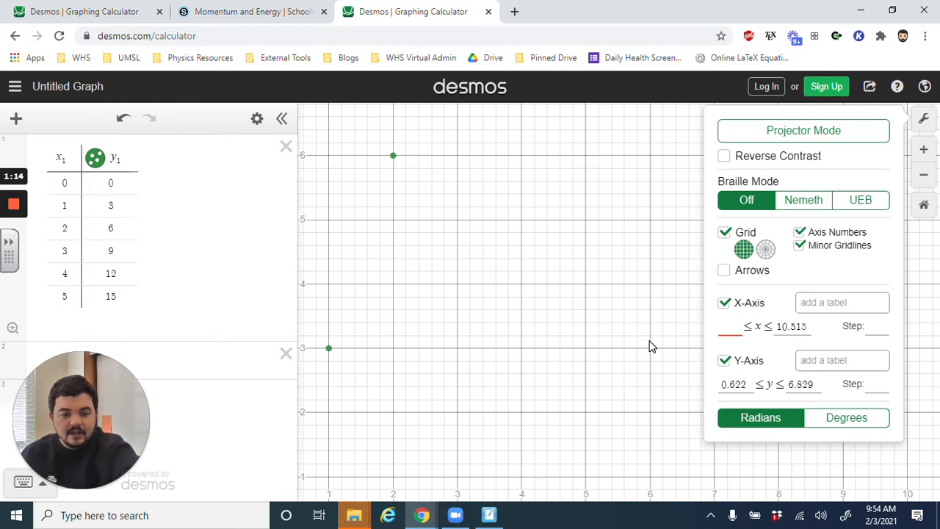
{"action": "type", "text": "0"}
{"action": "key", "text": "BackSpace"}
{"action": "type", "text": "-"}
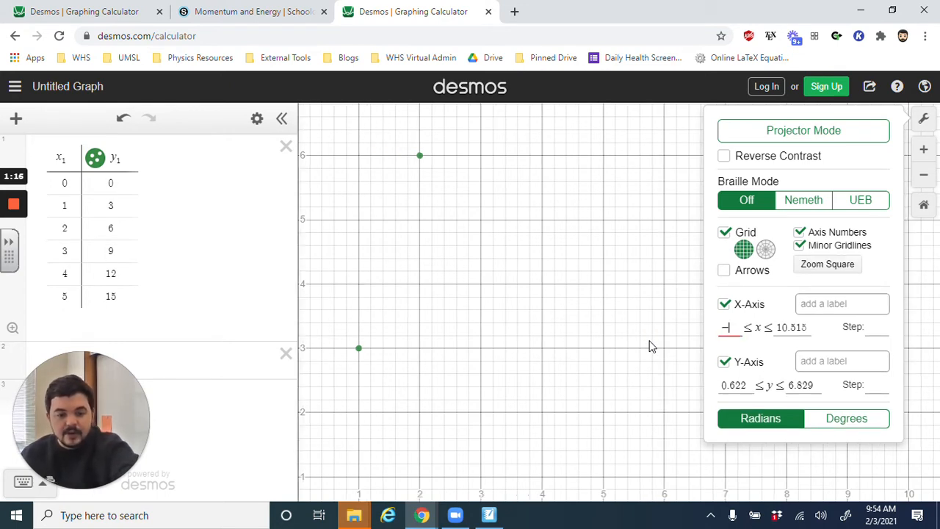
{"action": "type", "text": "0.5"}
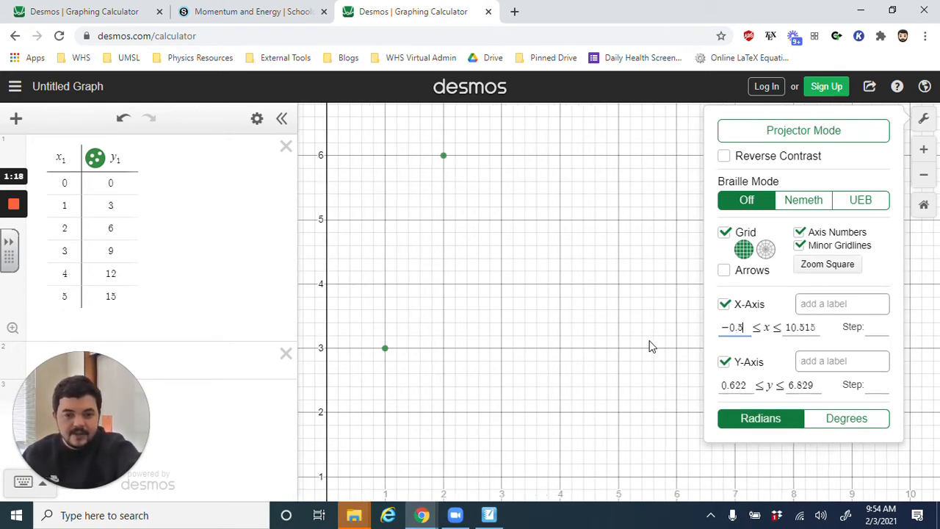
{"action": "left_click_drag", "start_coordinate": [790, 328], "coordinate": [845, 338]}
{"action": "key", "text": "BackSpace"}
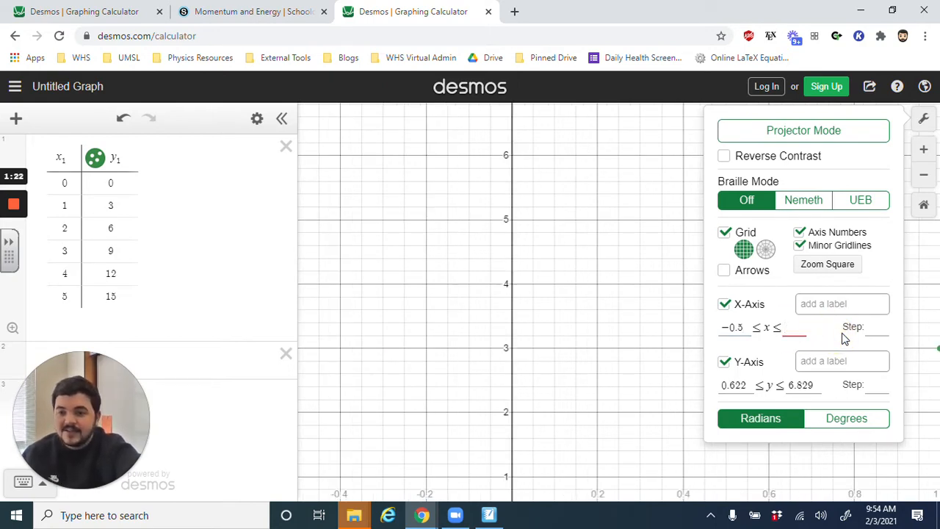
{"action": "type", "text": "6"}
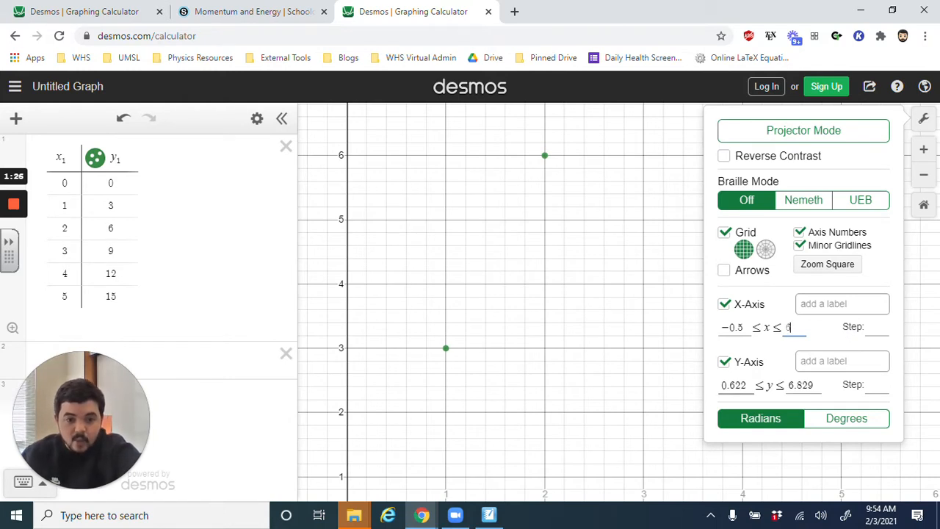
- Set the graph's y-axis range from -0.5 to 16 and close the graph settings
{"action": "left_click_drag", "start_coordinate": [748, 385], "coordinate": [684, 381]}
{"action": "key", "text": "BackSpace"}
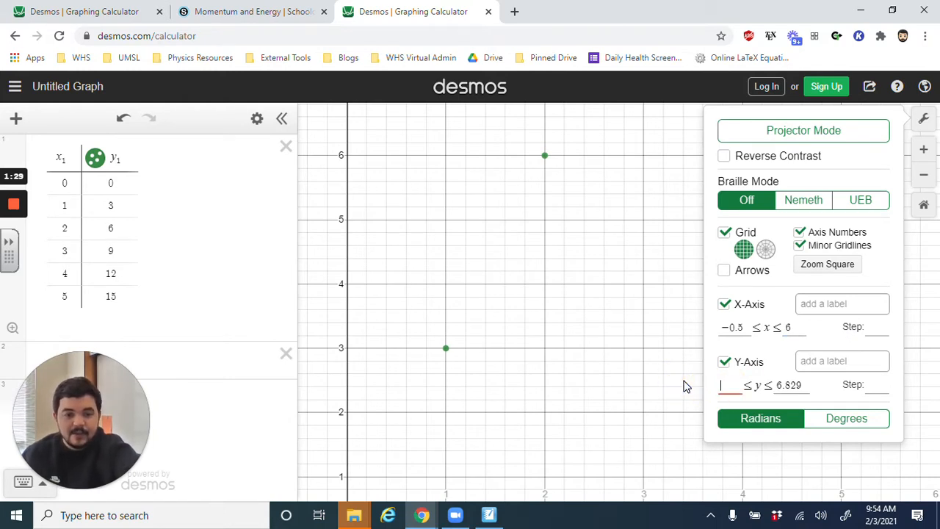
{"action": "type", "text": "-0.5"}
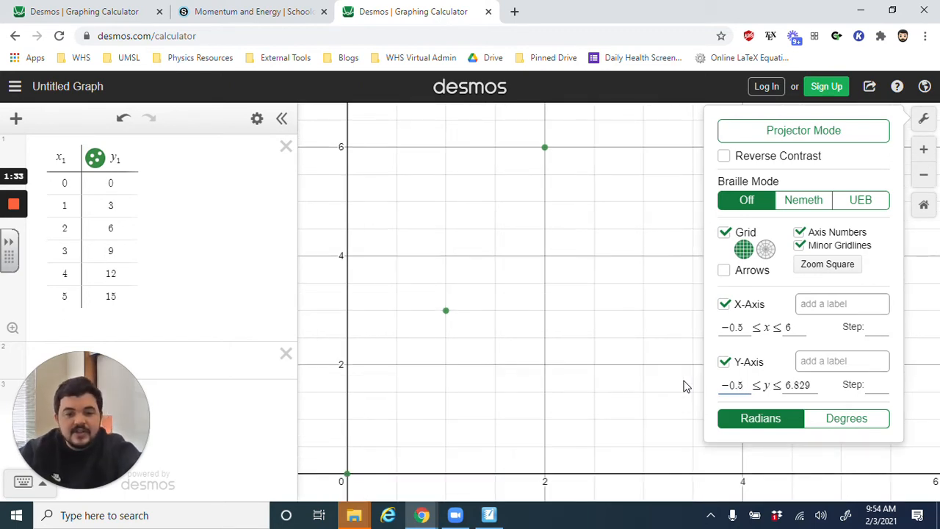
{"action": "left_click_drag", "start_coordinate": [787, 386], "coordinate": [857, 419]}
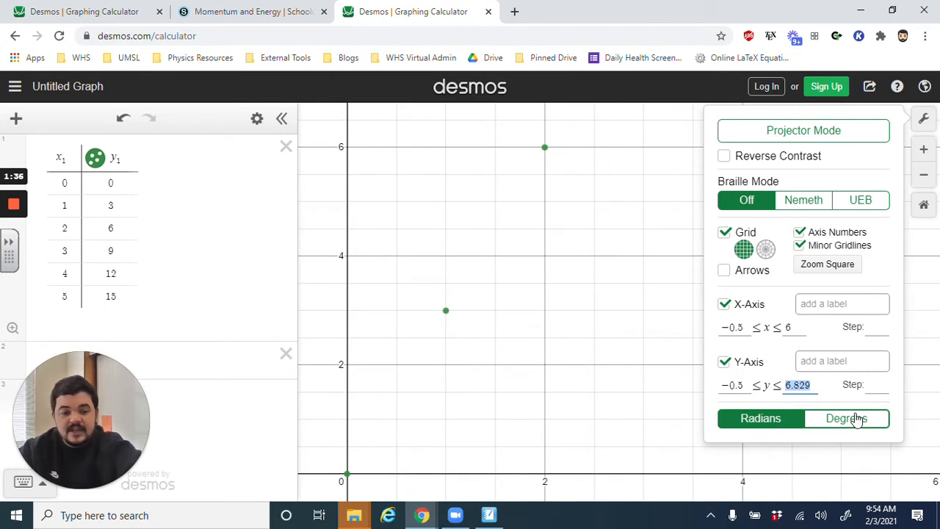
{"action": "type", "text": "16"}
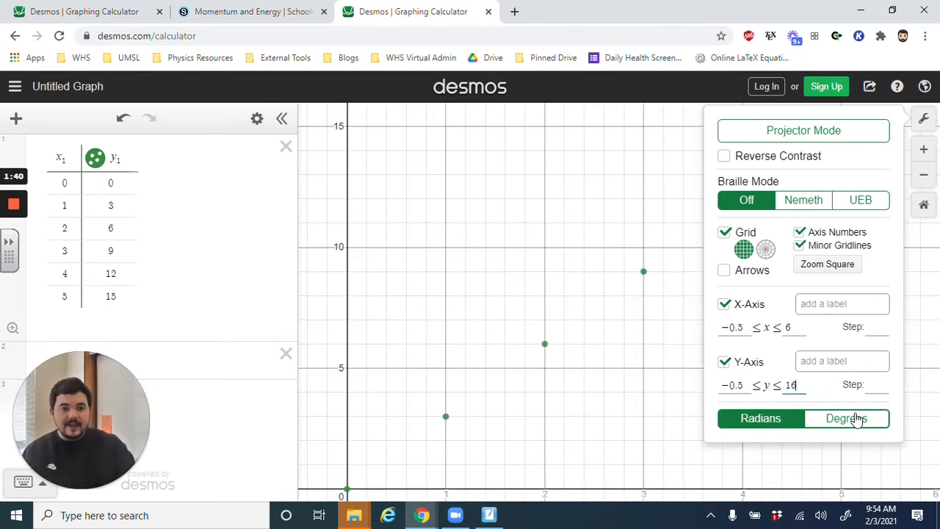
{"action": "left_click", "coordinate": [924, 118]}
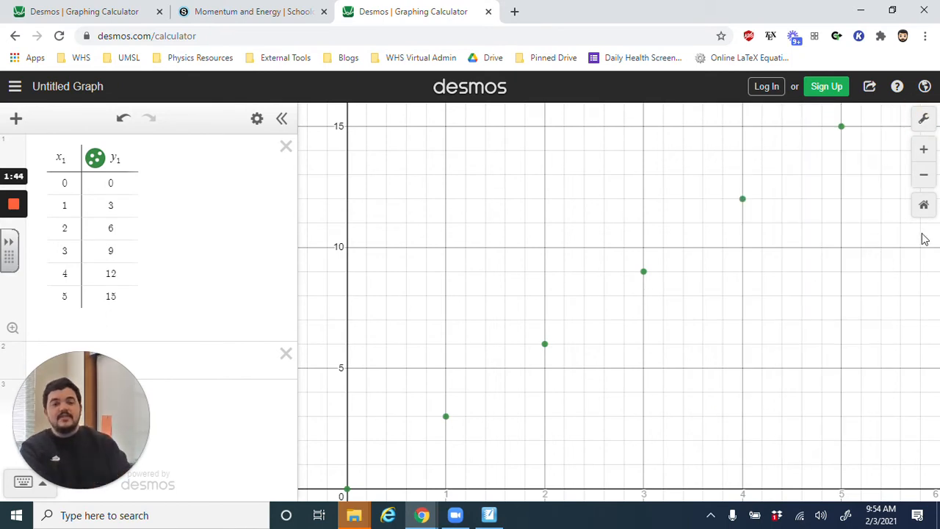
- Turn on Projector Mode for the graph and close the graph settings
{"action": "left_click", "coordinate": [925, 119]}
{"action": "left_click", "coordinate": [844, 132]}
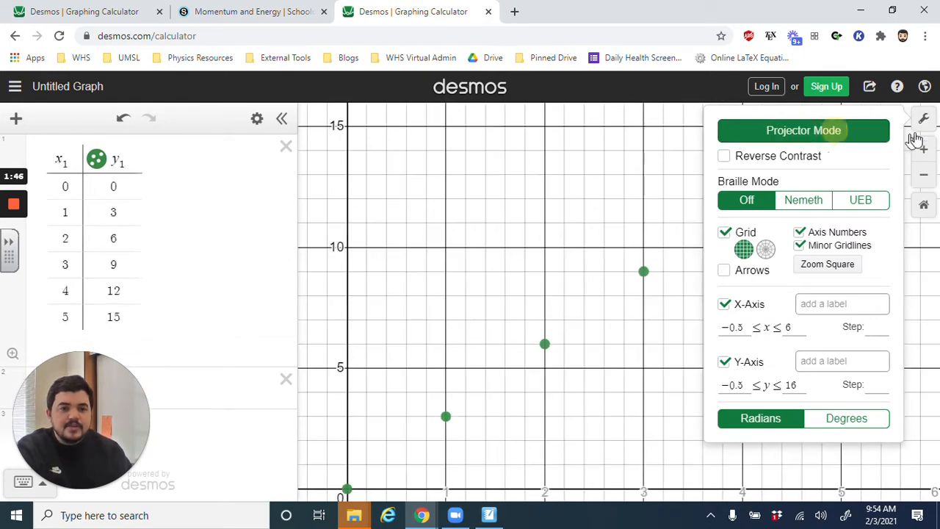
{"action": "left_click", "coordinate": [925, 121]}
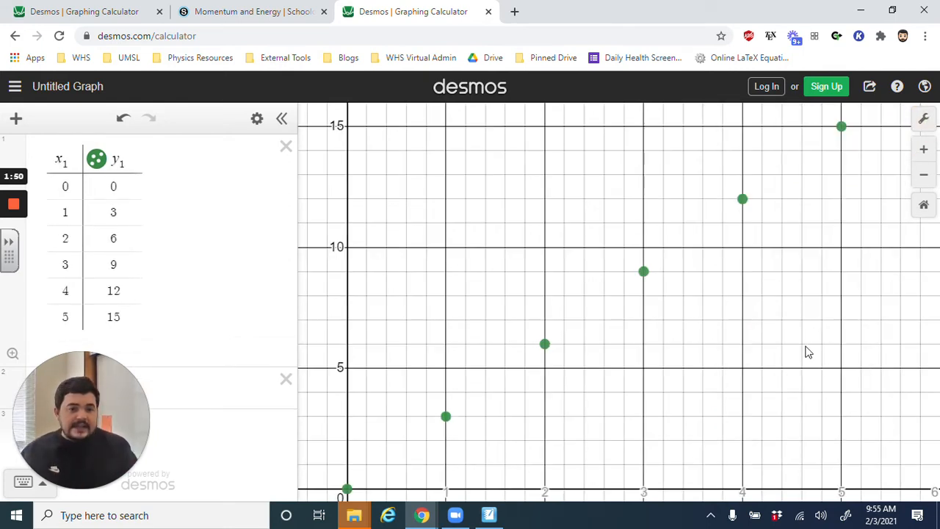
- Label the graph's x-axis "time (s)"
{"action": "left_click", "coordinate": [925, 118]}
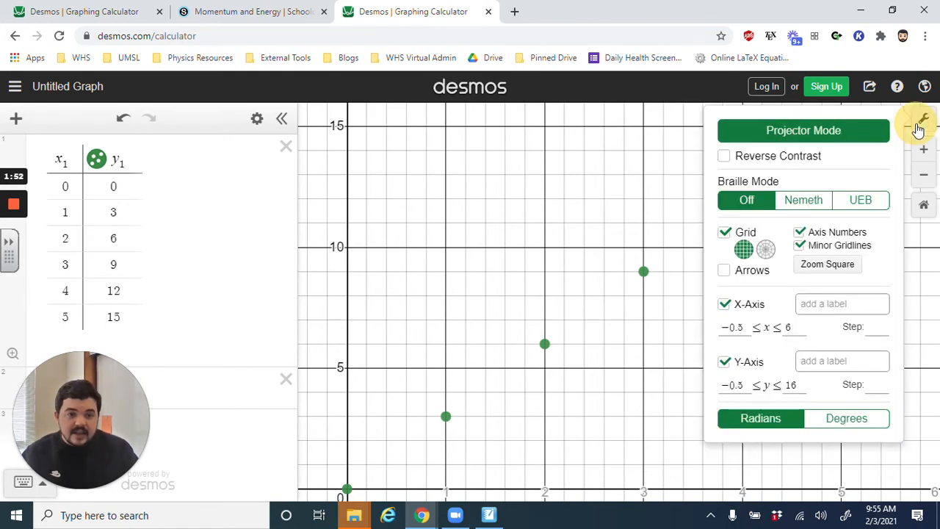
{"action": "left_click", "coordinate": [829, 303]}
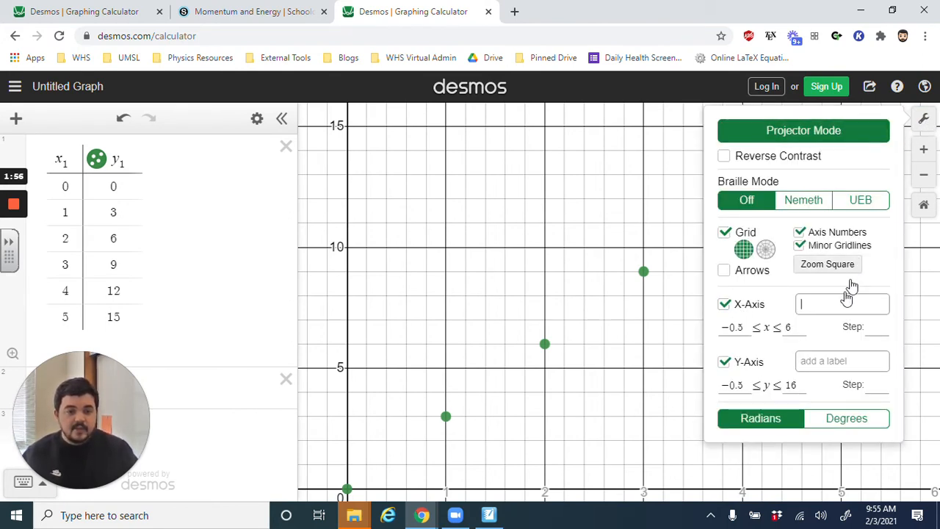
{"action": "left_click", "coordinate": [823, 304]}
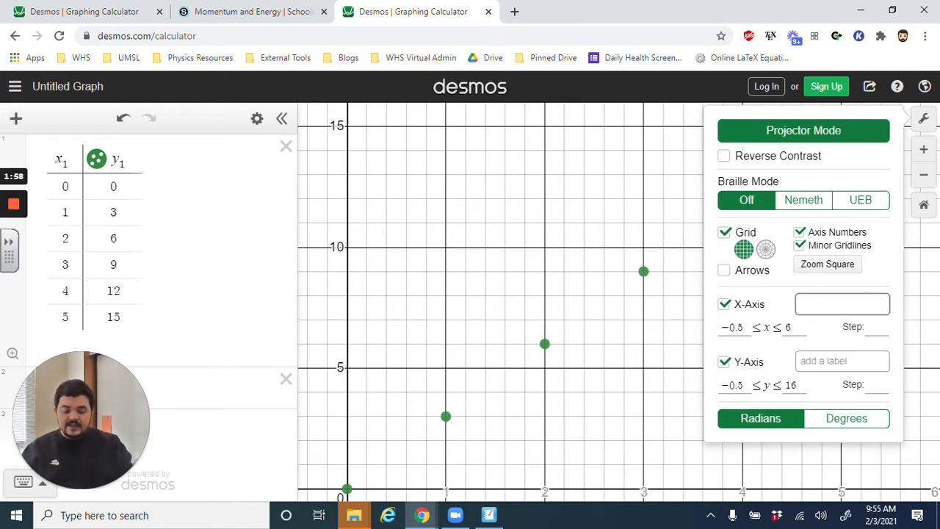
{"action": "type", "text": "time (s)"}
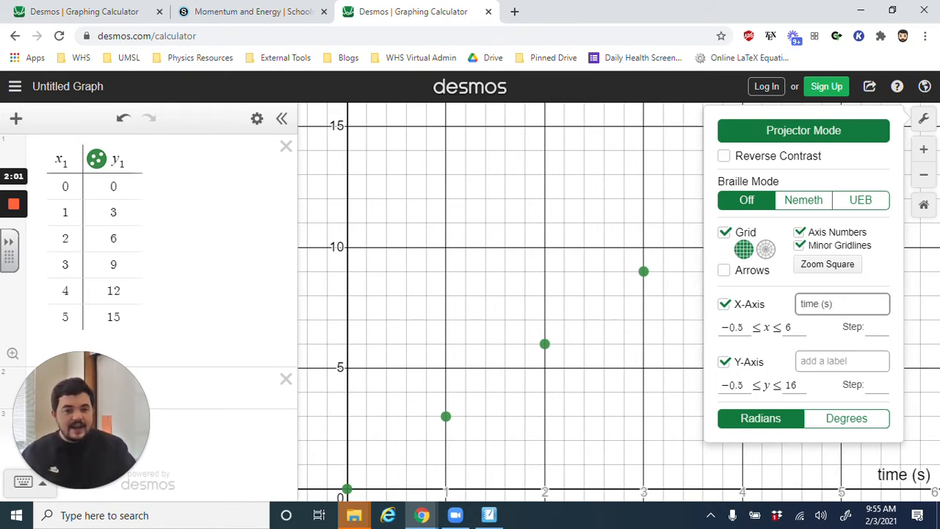
- Label the graph's y-axis "velocity (m/s)" and close the graph settings
{"action": "left_click", "coordinate": [829, 361]}
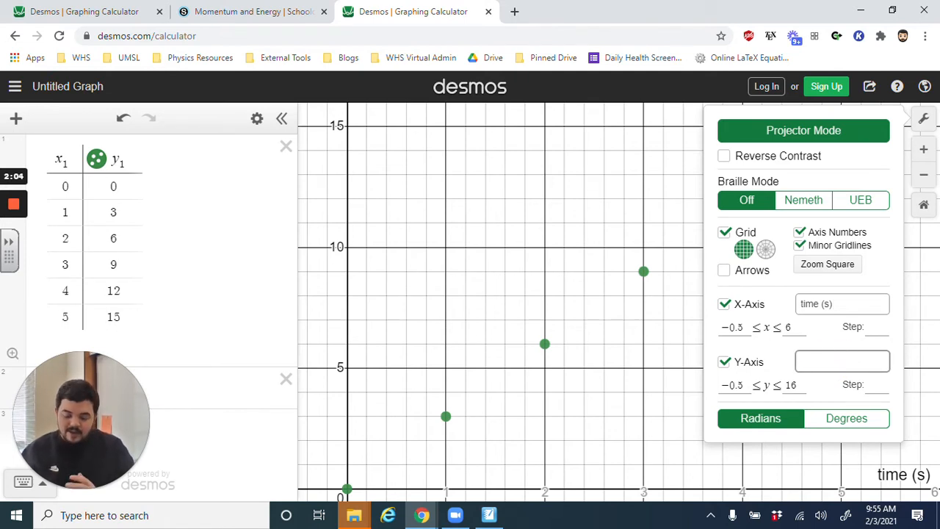
{"action": "type", "text": "velocity"}
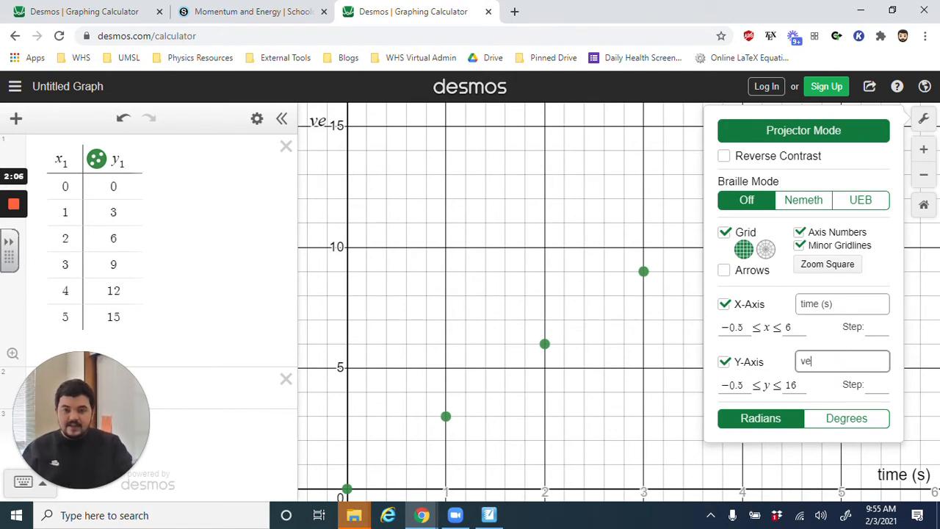
{"action": "key", "text": "BackSpace"}
{"action": "key", "text": "BackSpace"}
{"action": "key", "text": "BackSpace"}
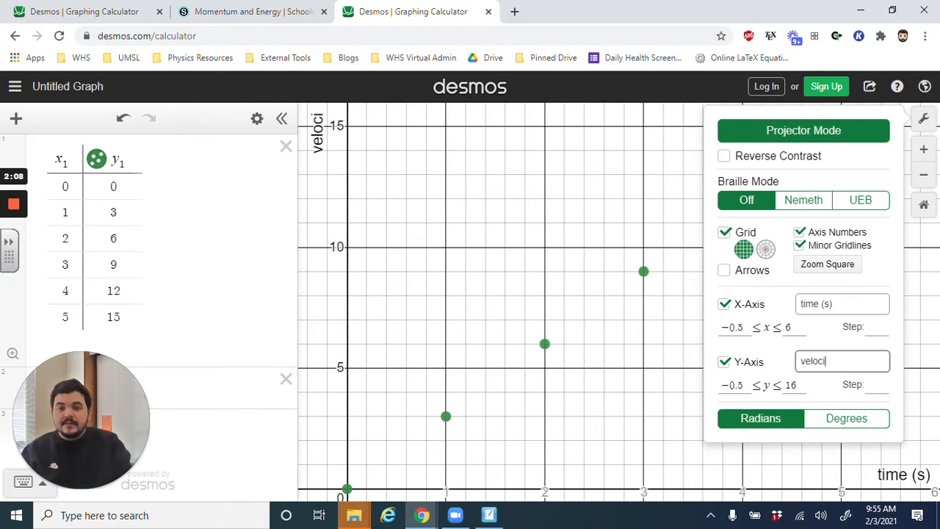
{"action": "type", "text": "ity (m/s)"}
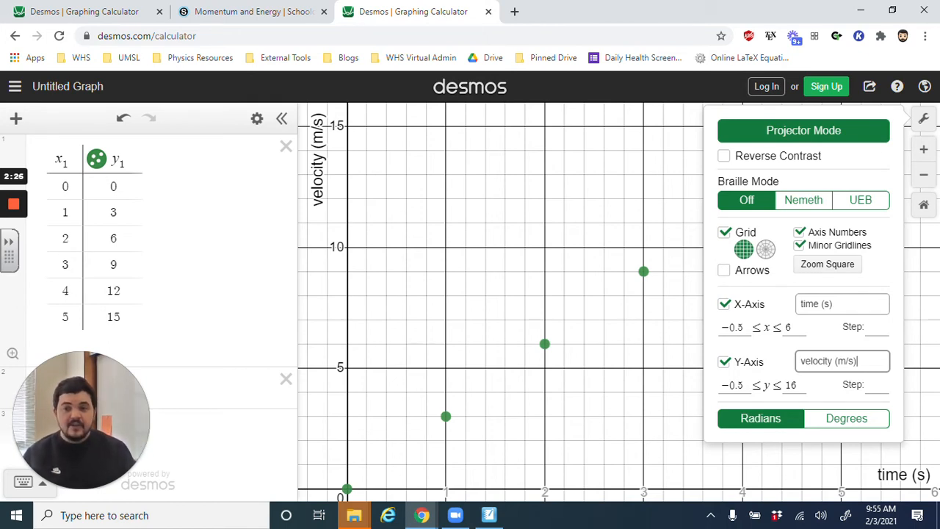
{"action": "left_click", "coordinate": [924, 119]}
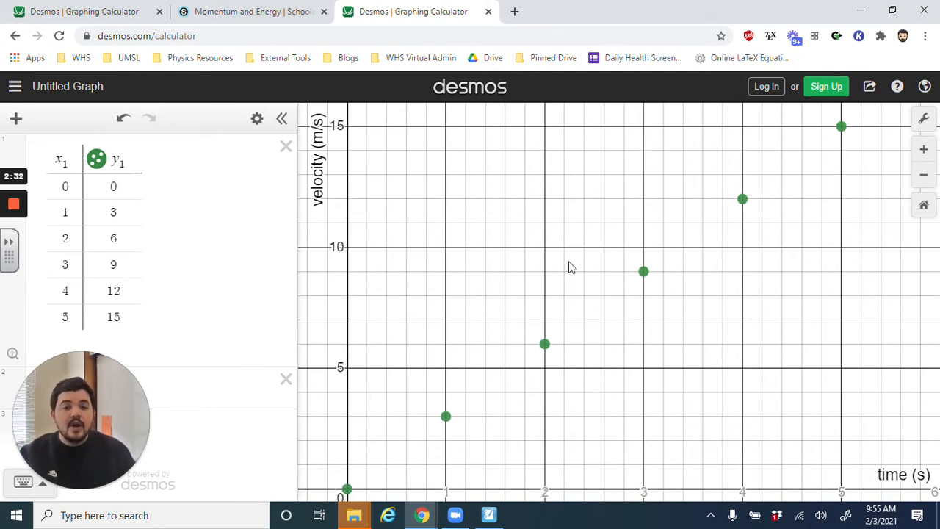
- Add the linear regression y₁ ~ mx₁ + b for the table data in the empty expression and view its fit parameters
{"action": "left_click_drag", "start_coordinate": [96, 391], "coordinate": [865, 448]}
{"action": "left_click", "coordinate": [100, 382]}
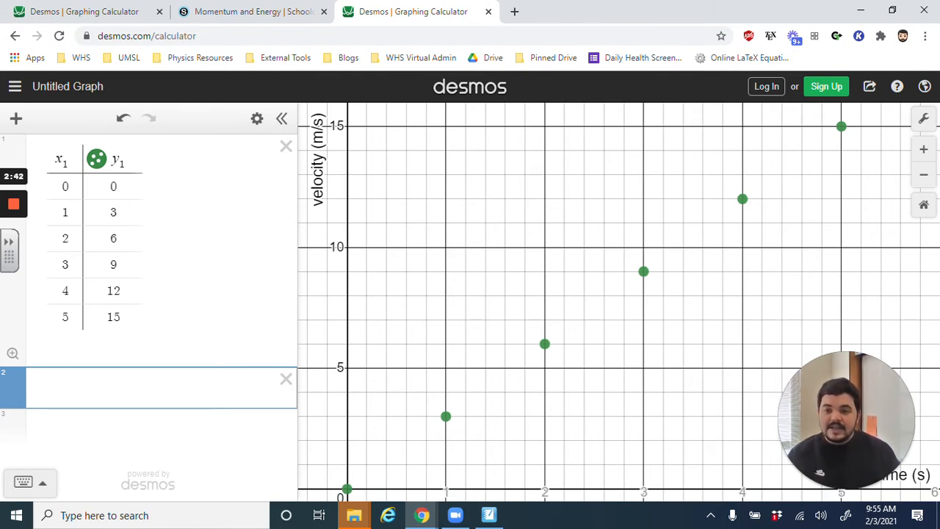
{"action": "left_click", "coordinate": [105, 387]}
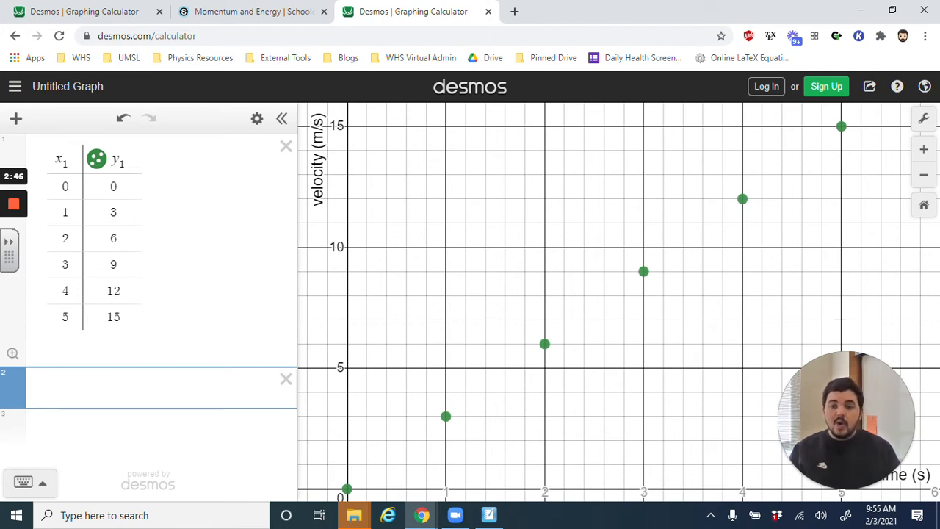
{"action": "type", "text": "y1 "}
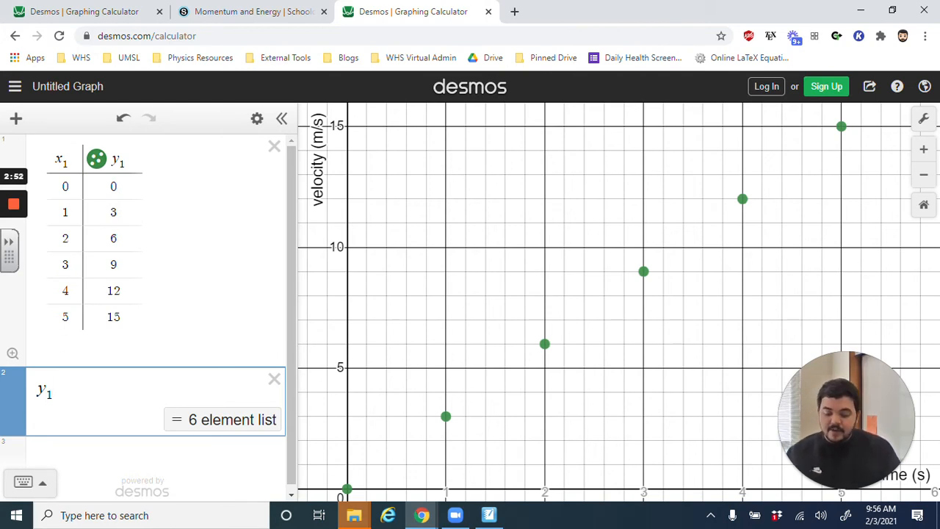
{"action": "type", "text": "~"}
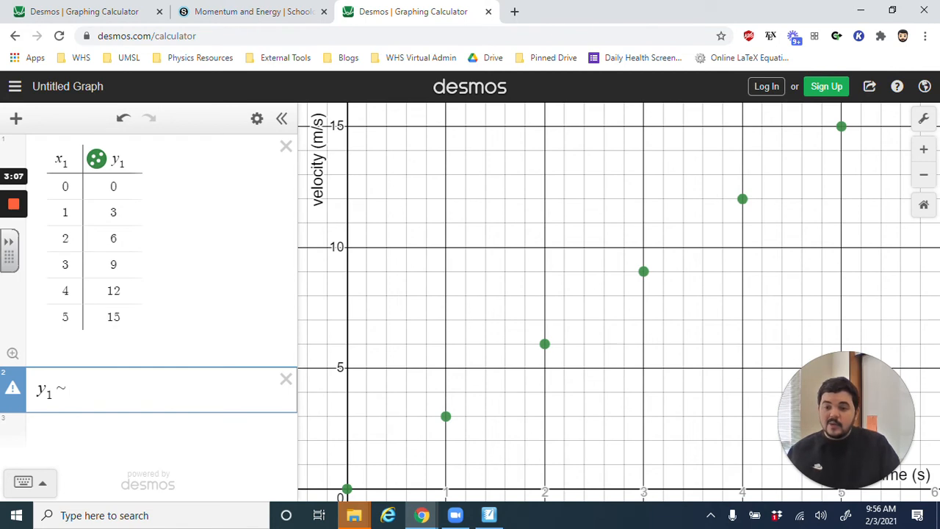
{"action": "type", "text": "m"}
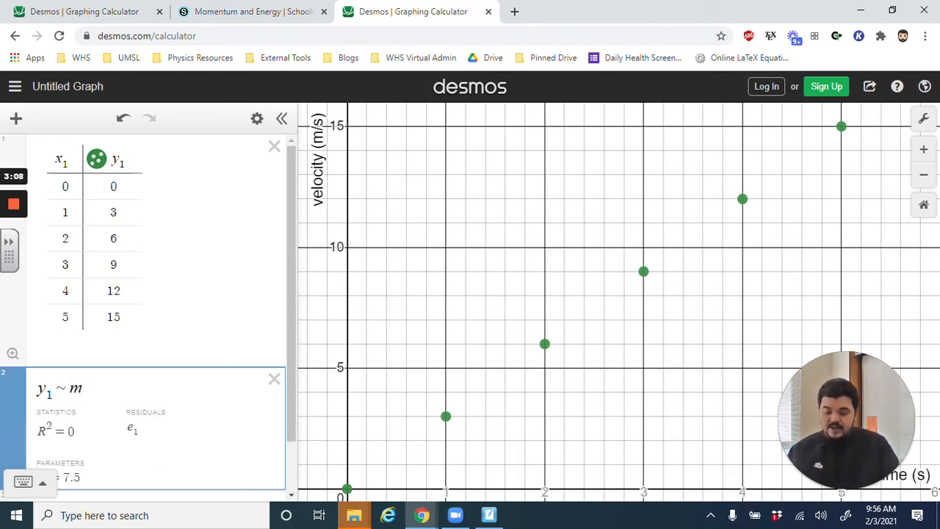
{"action": "type", "text": "x1 "}
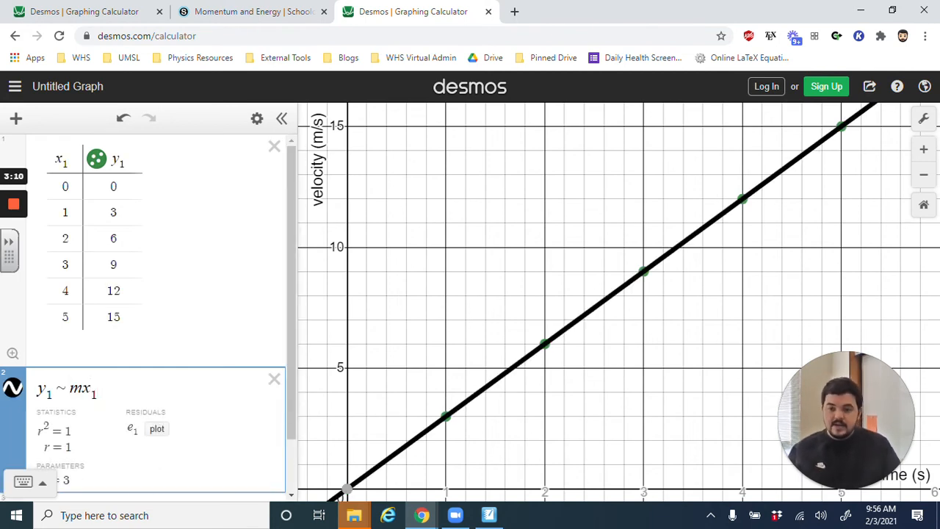
{"action": "type", "text": "+ b"}
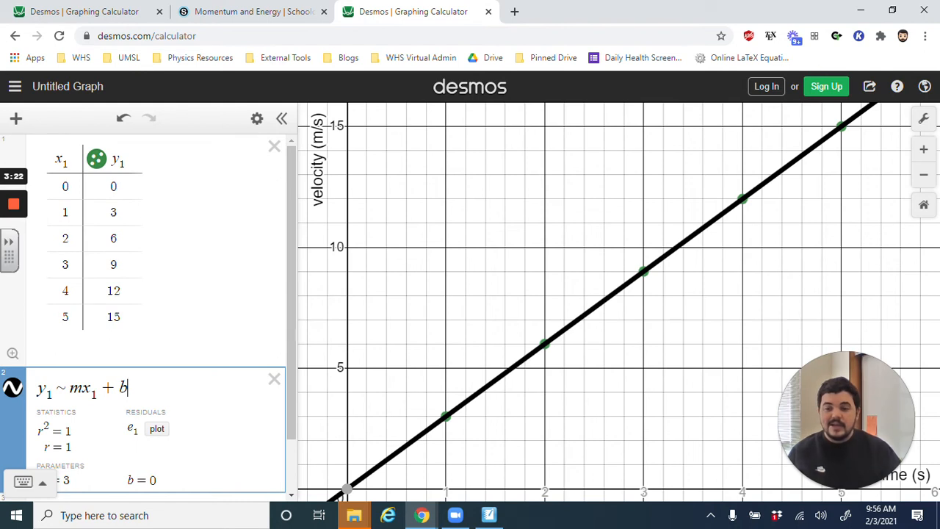
{"action": "scroll", "coordinate": [147, 316], "scroll_direction": "down", "scroll_amount": 2}
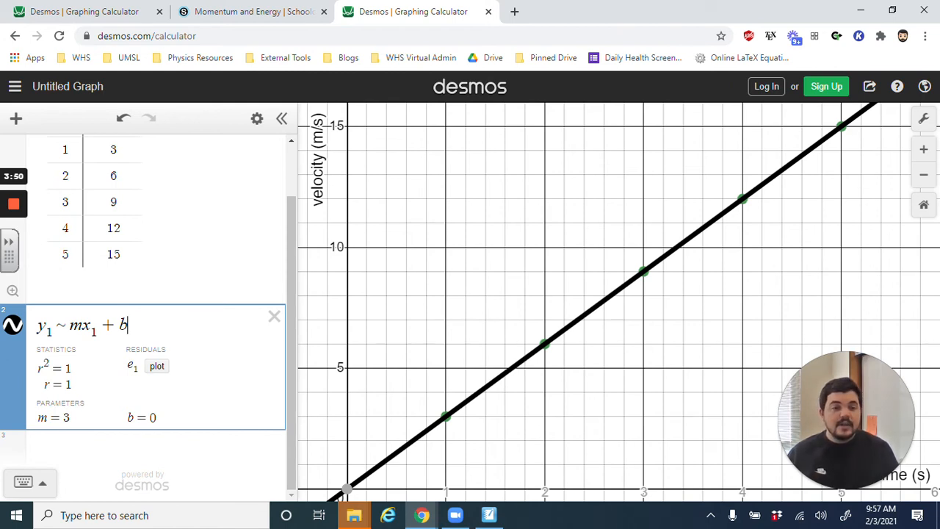
- Open the image export for the graph and set the line thickness to Thick
{"action": "left_click_drag", "start_coordinate": [825, 398], "coordinate": [832, 327]}
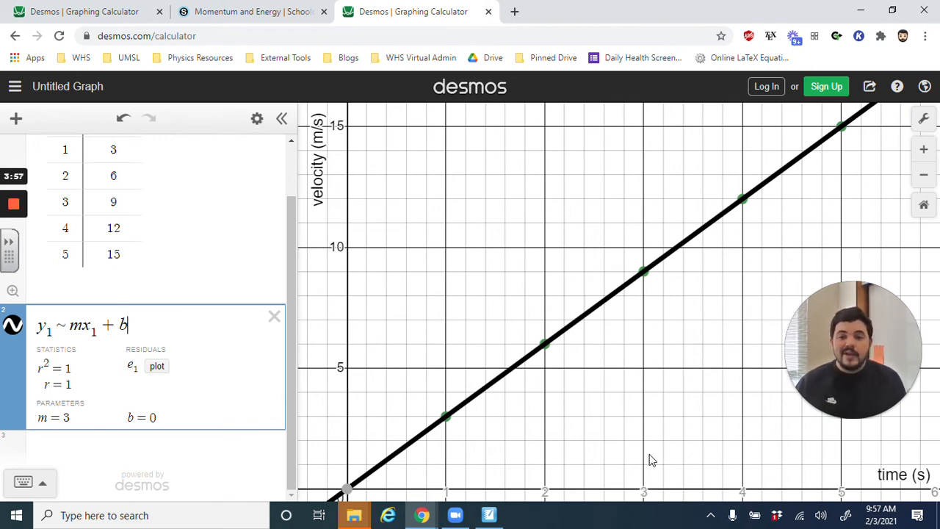
{"action": "scroll", "coordinate": [199, 311], "scroll_direction": "up", "scroll_amount": 2}
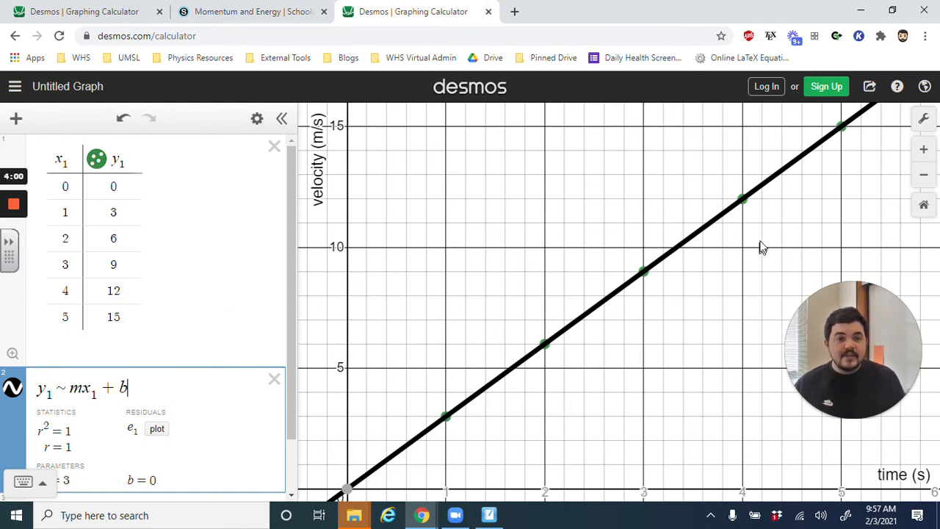
{"action": "left_click", "coordinate": [869, 89]}
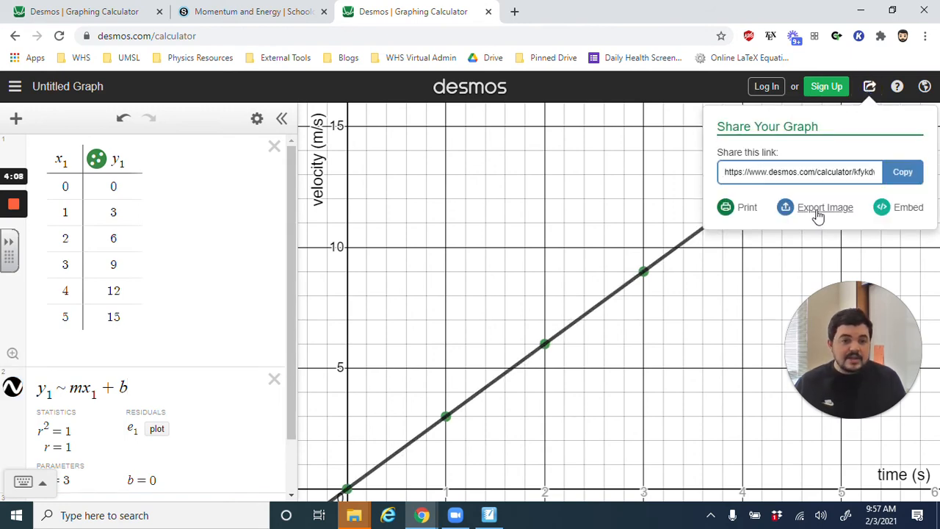
{"action": "left_click", "coordinate": [818, 211]}
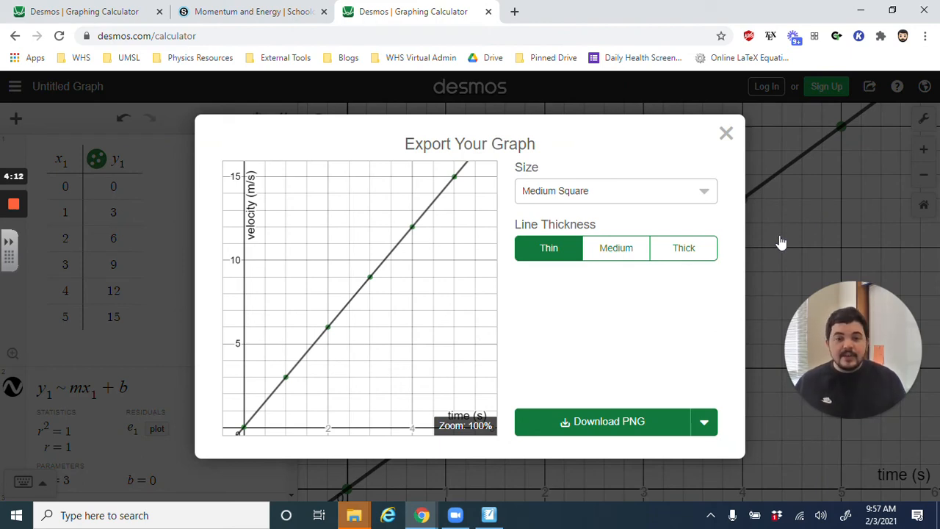
{"action": "left_click", "coordinate": [637, 252]}
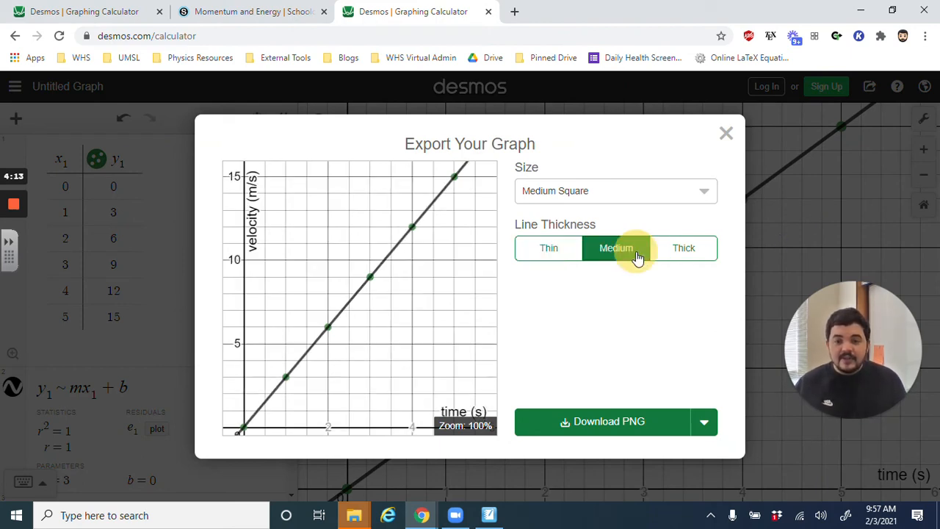
{"action": "left_click", "coordinate": [699, 254]}
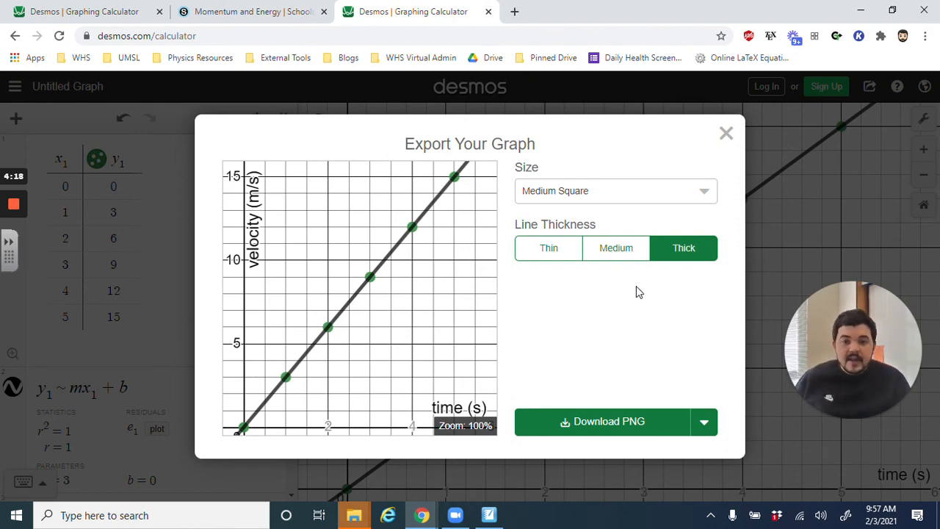
- Try the Large Square and Large Rectangle sizes for the exported image
{"action": "left_click", "coordinate": [634, 192]}
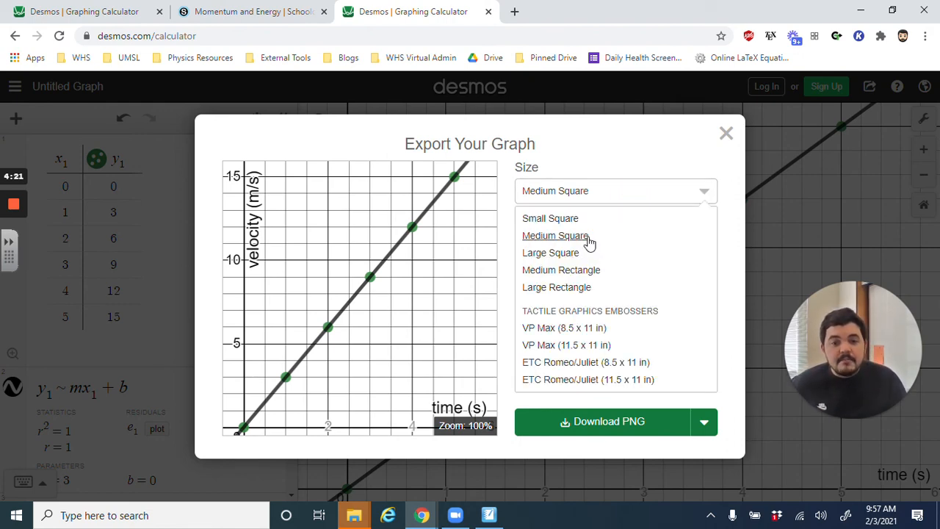
{"action": "left_click", "coordinate": [587, 253]}
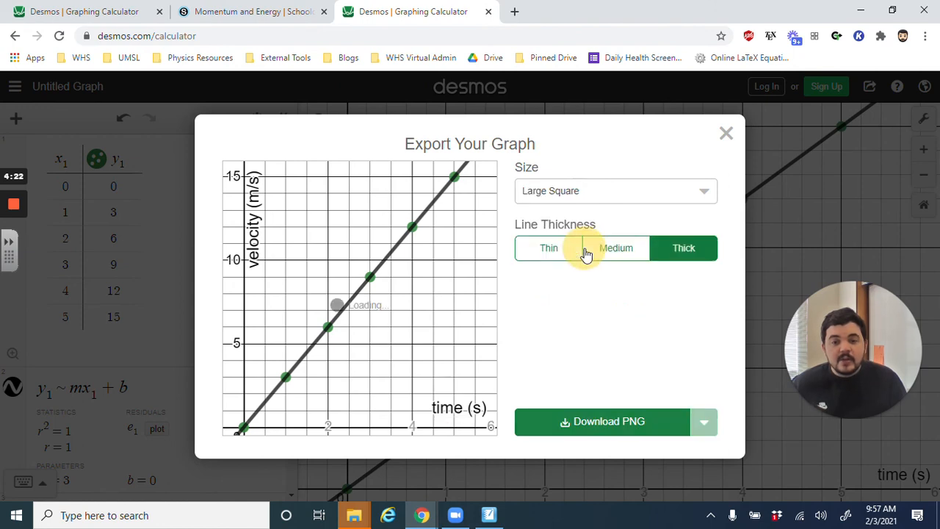
{"action": "left_click", "coordinate": [585, 198]}
{"action": "left_click", "coordinate": [563, 291]}
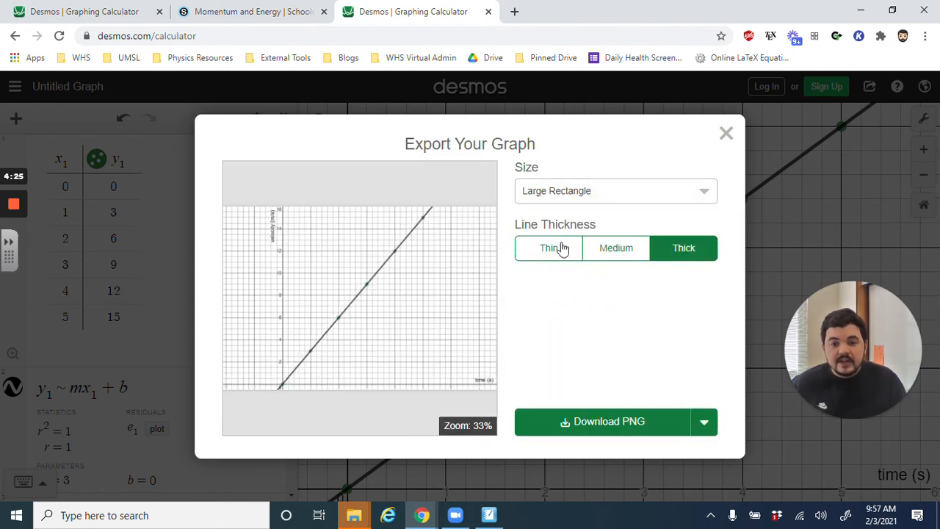
- Set the export size to Medium Square, download the graph as a PNG and close the export dialog
{"action": "left_click", "coordinate": [569, 197]}
{"action": "left_click", "coordinate": [569, 237]}
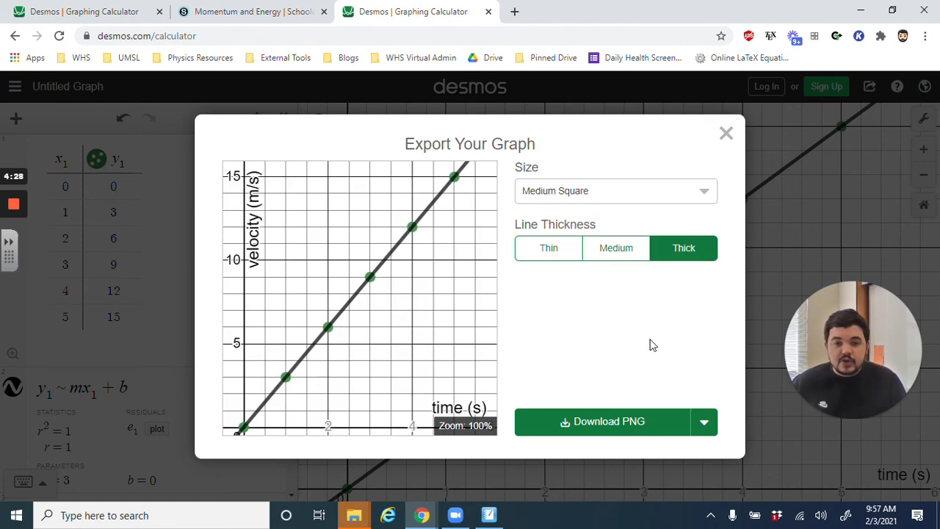
{"action": "left_click", "coordinate": [607, 428]}
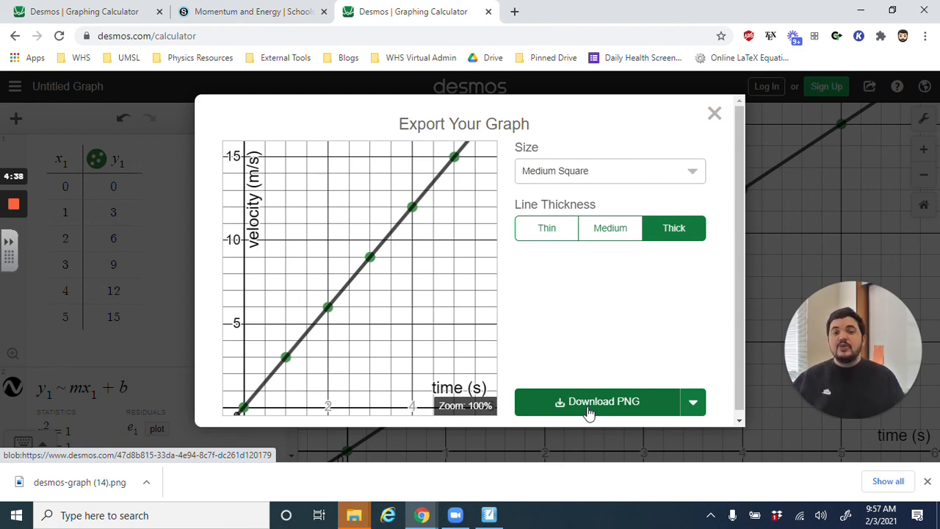
{"action": "left_click", "coordinate": [714, 114]}
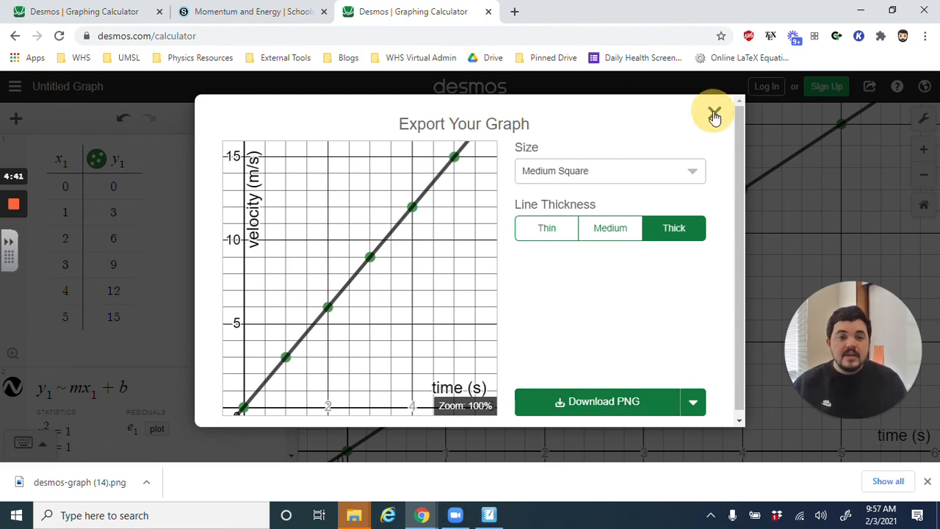